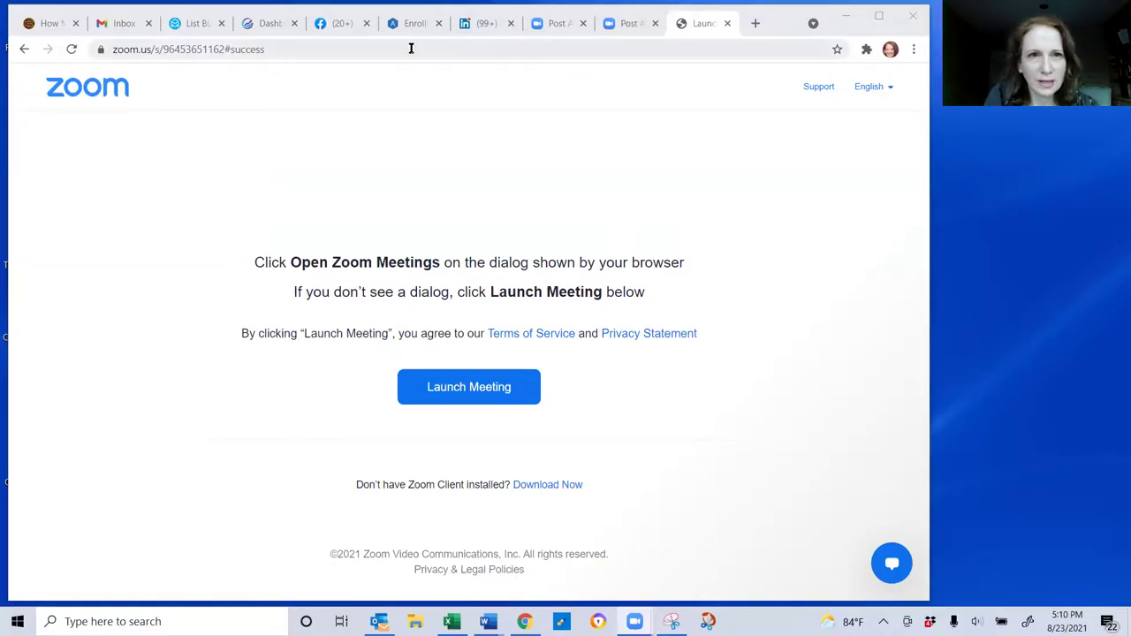
Target individuals in zip code 07920, NJ, narrowing the list to 9,983 records
left_click(193, 25)
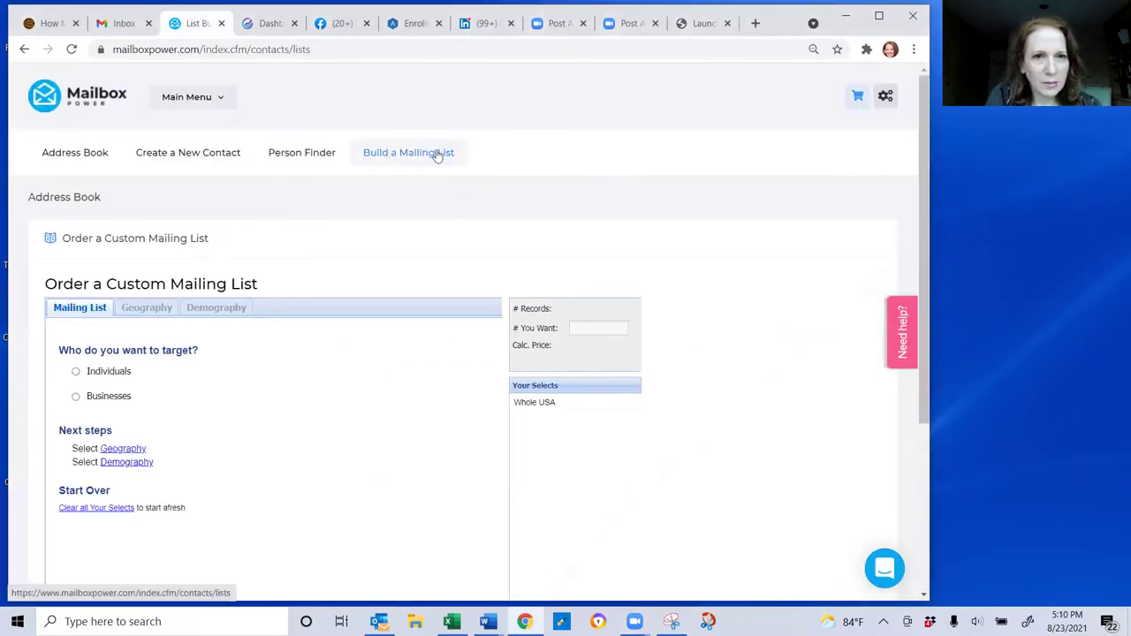
left_click(76, 372)
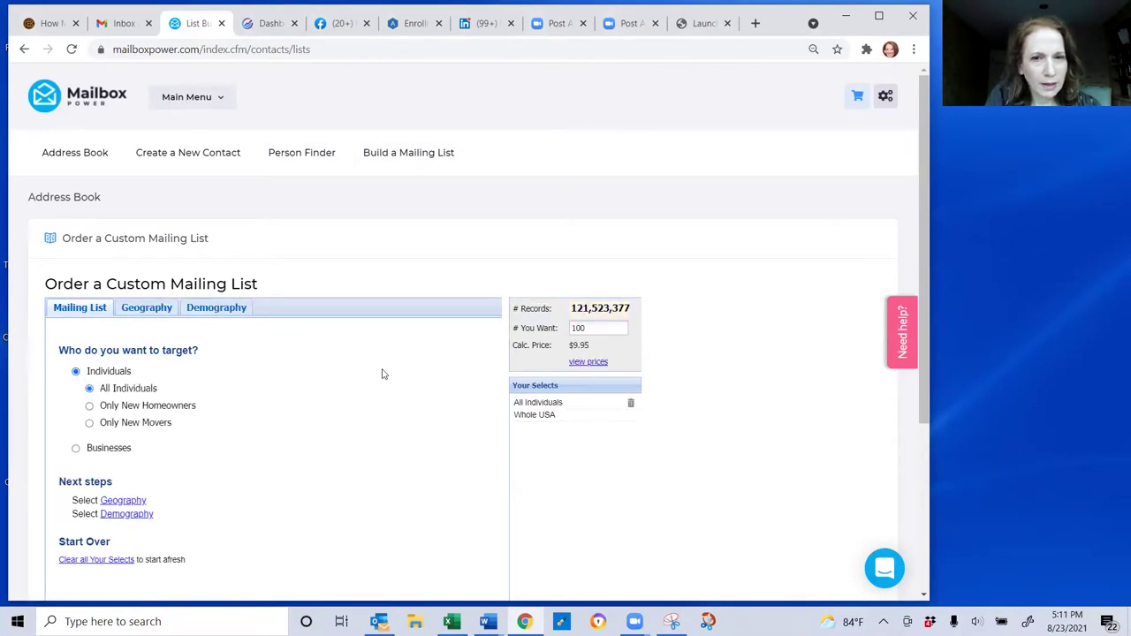
left_click(146, 311)
left_click(101, 350)
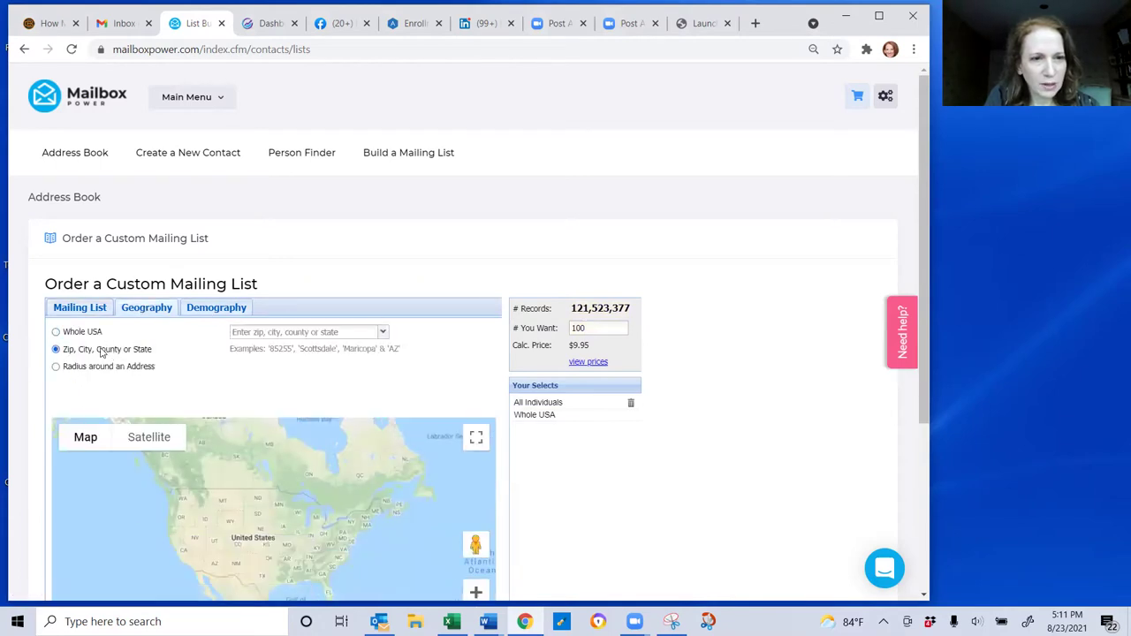
type("07")
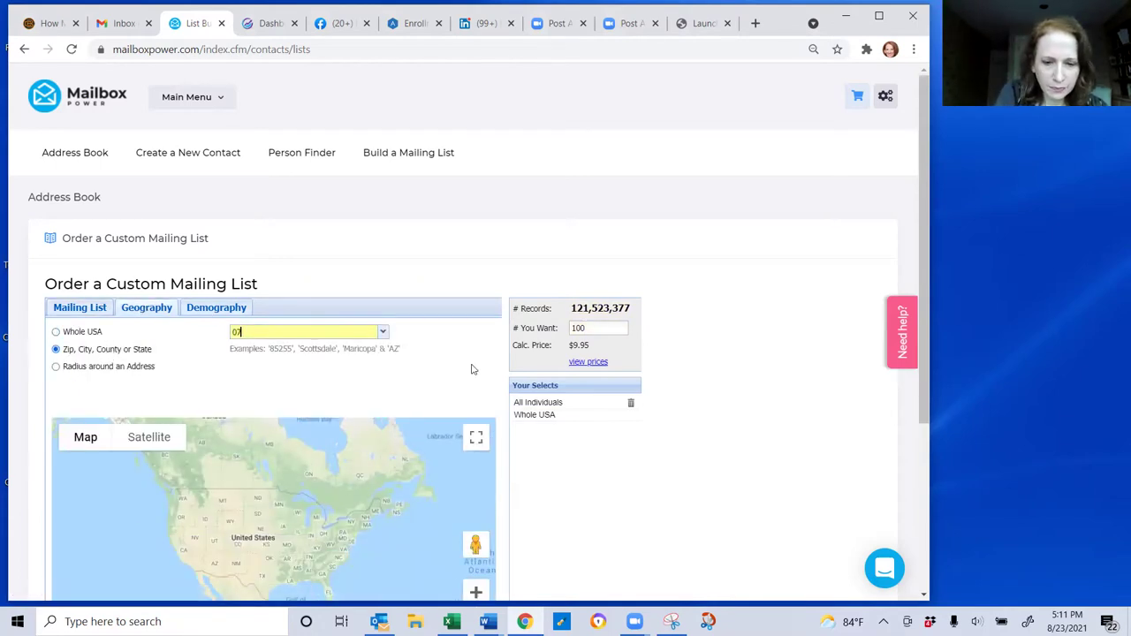
type("920")
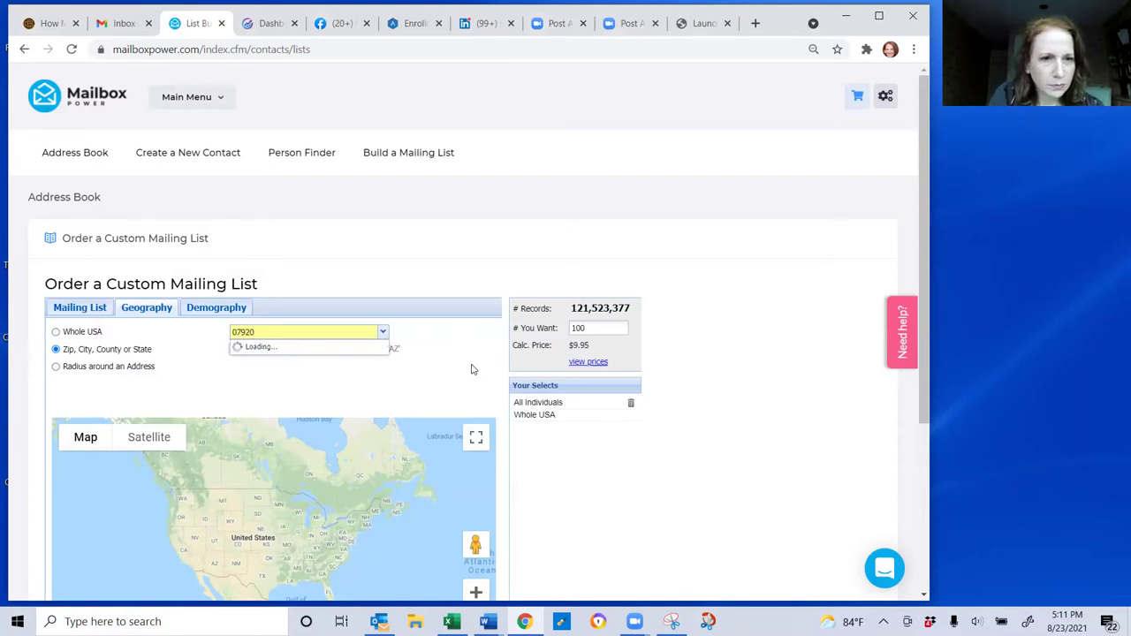
left_click(279, 347)
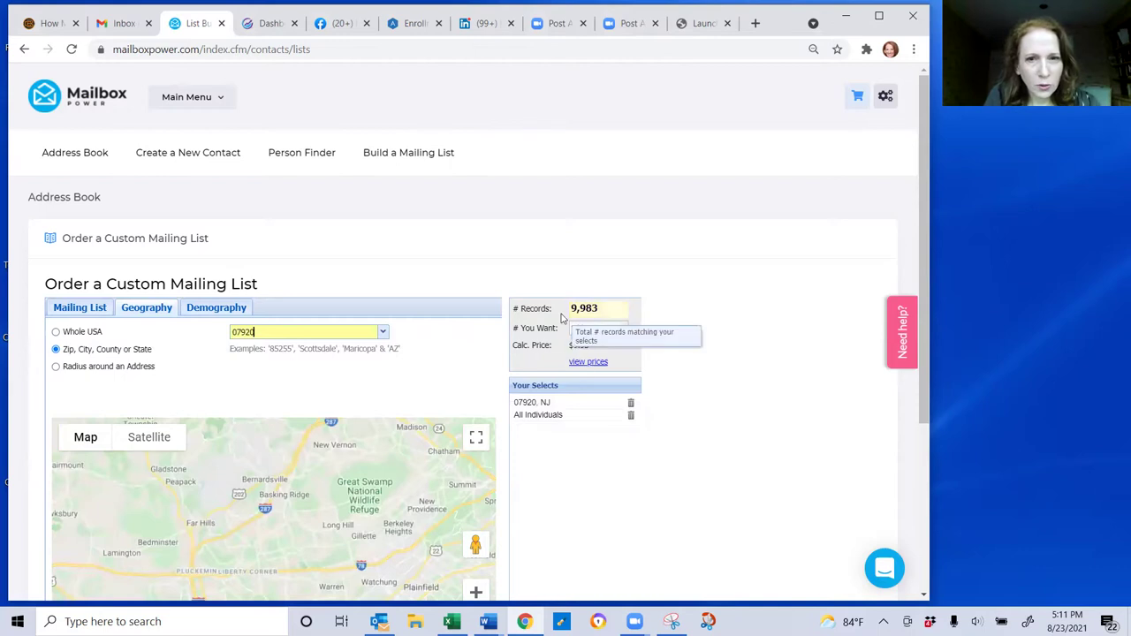
Add a household income filter from $75,000 to $250,000+
left_click(202, 311)
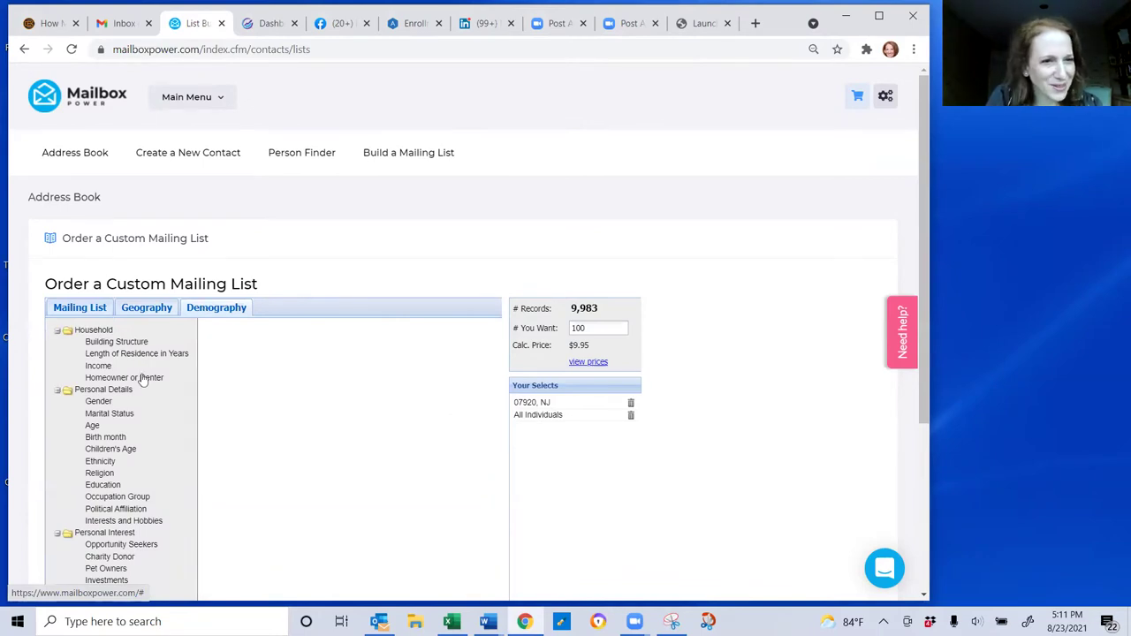
scroll(136, 405, "down", 1)
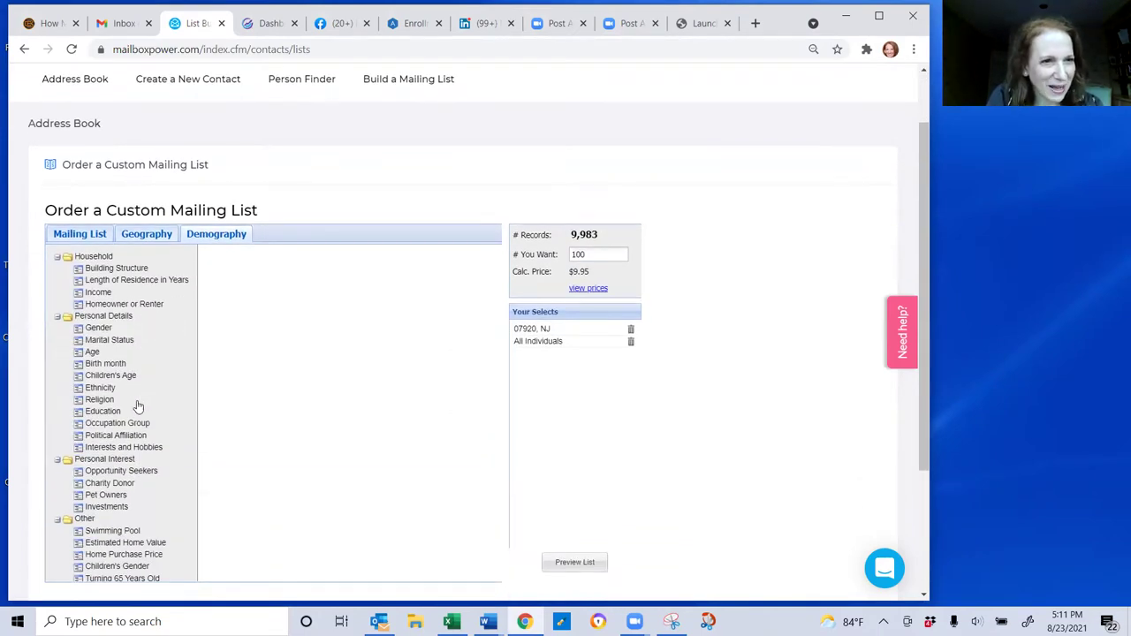
left_click(99, 293)
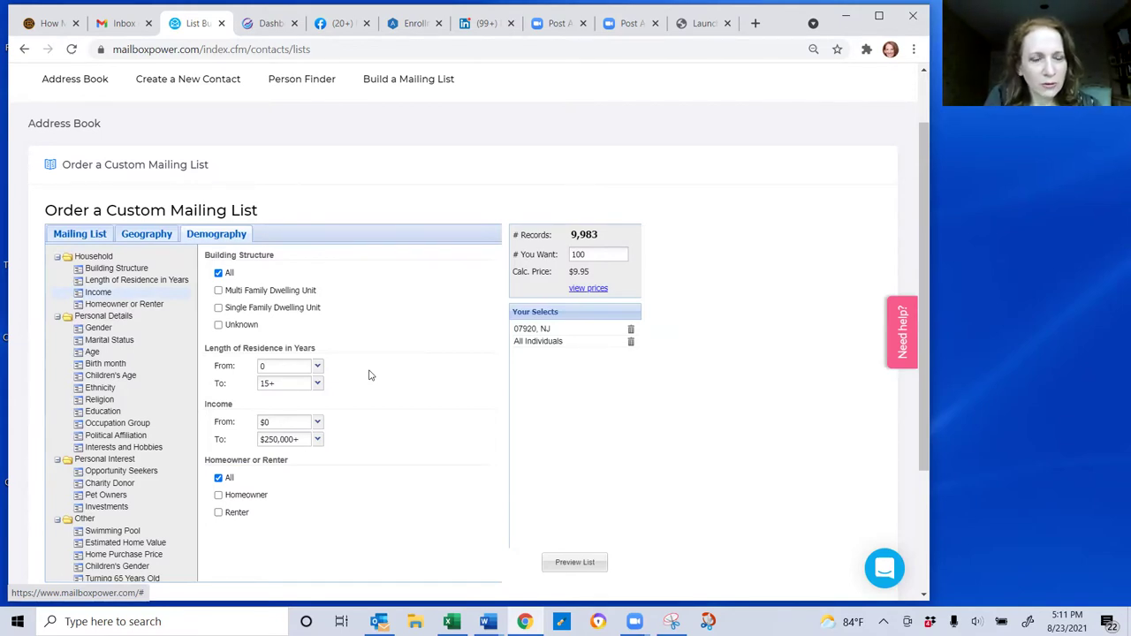
left_click(317, 422)
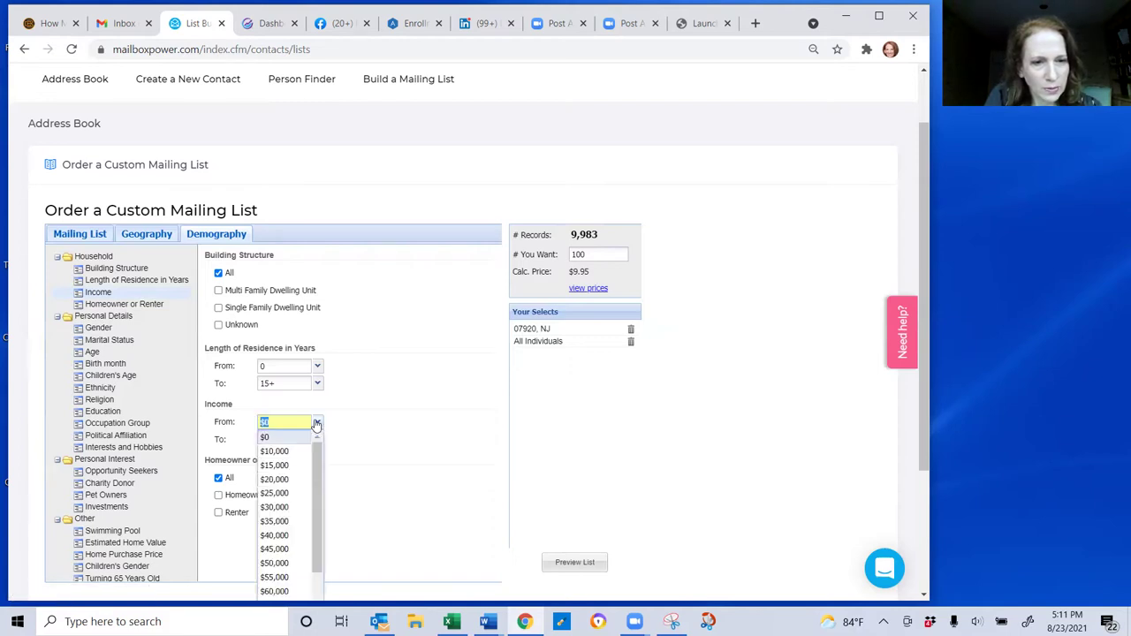
scroll(281, 521, "down", 2)
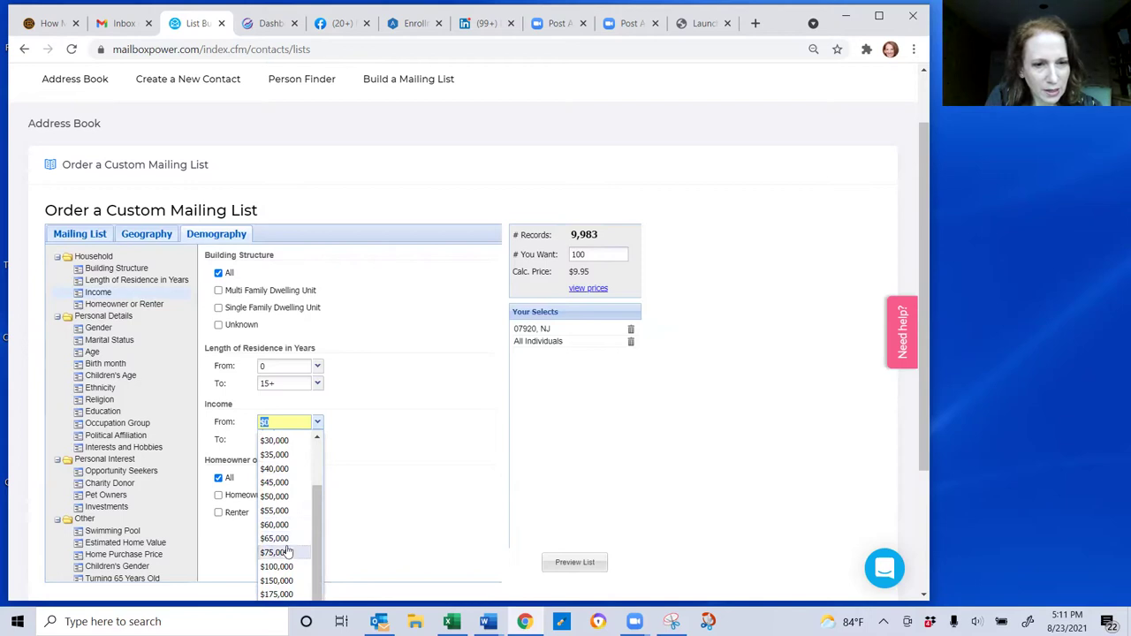
left_click(276, 552)
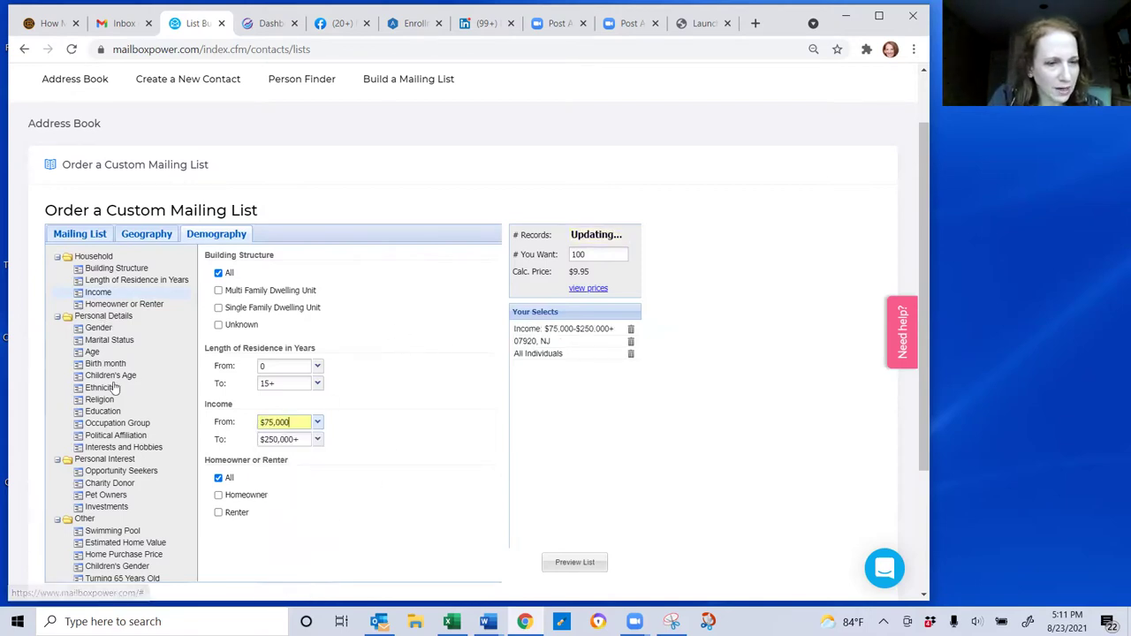
scroll(115, 388, "down", 3)
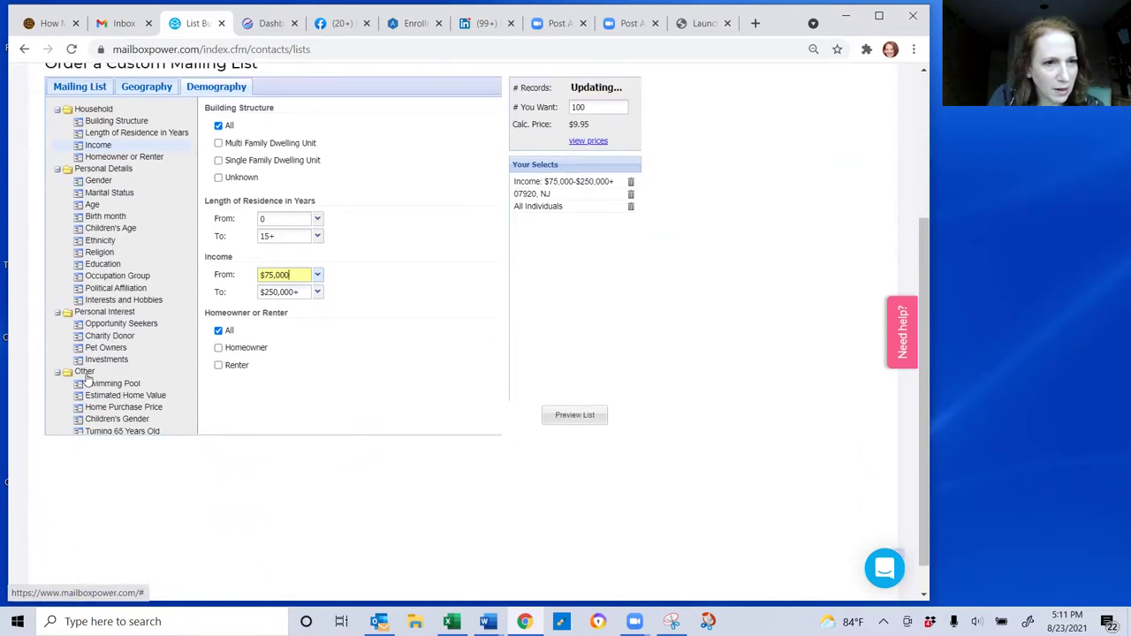
Add an estimated credit rating filter from 650 to 800+
left_click(85, 373)
scroll(296, 310, "down", 5)
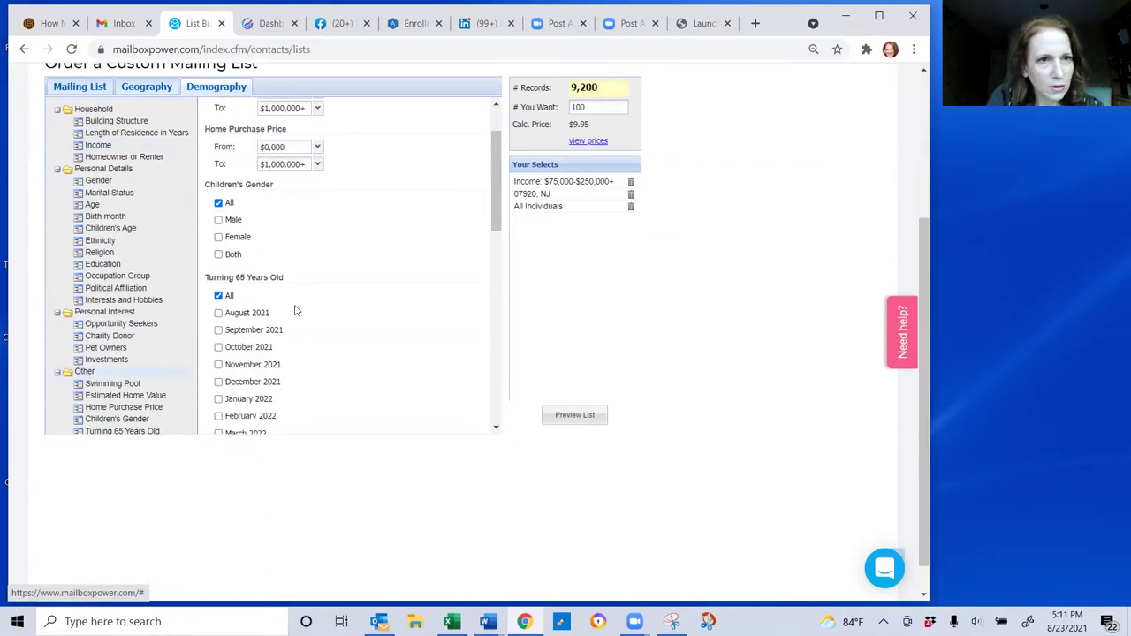
scroll(297, 310, "down", 5)
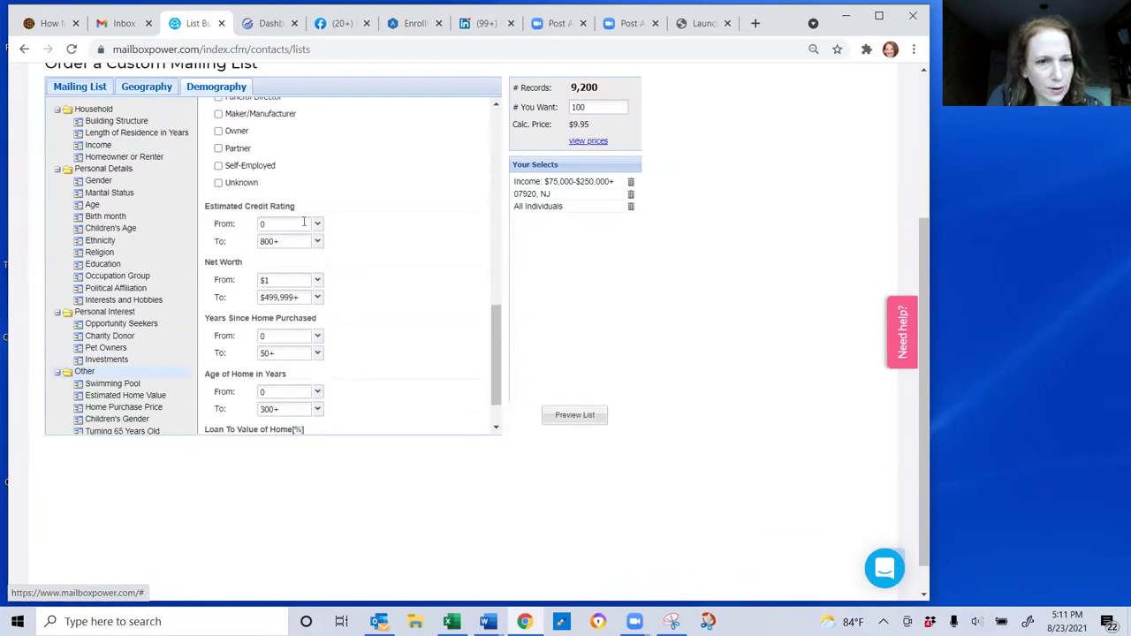
left_click(316, 224)
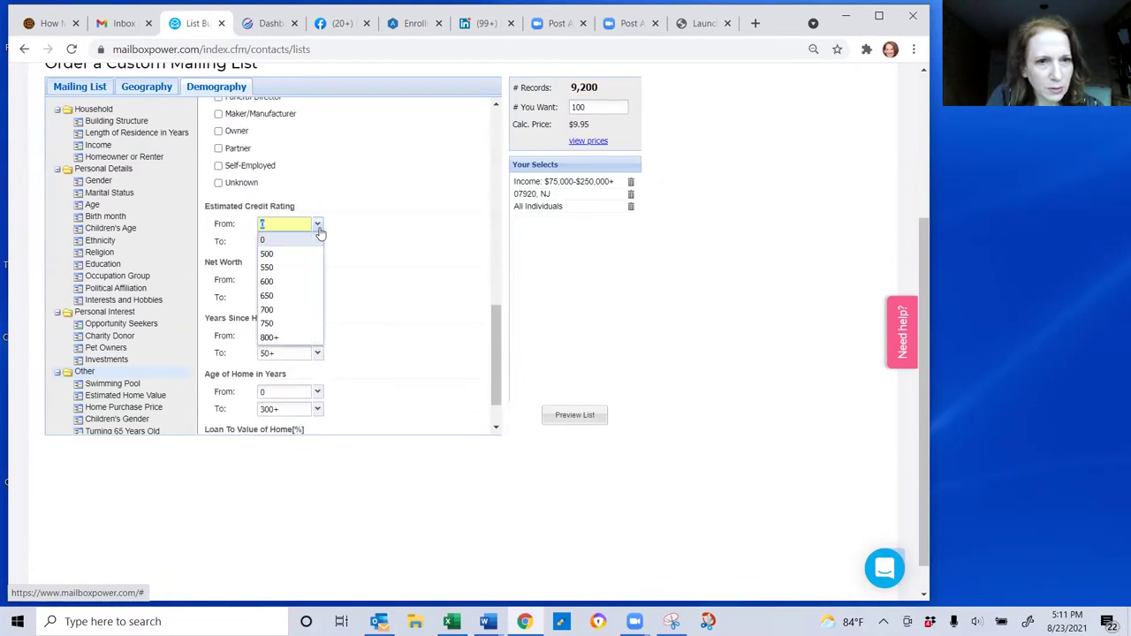
left_click(286, 298)
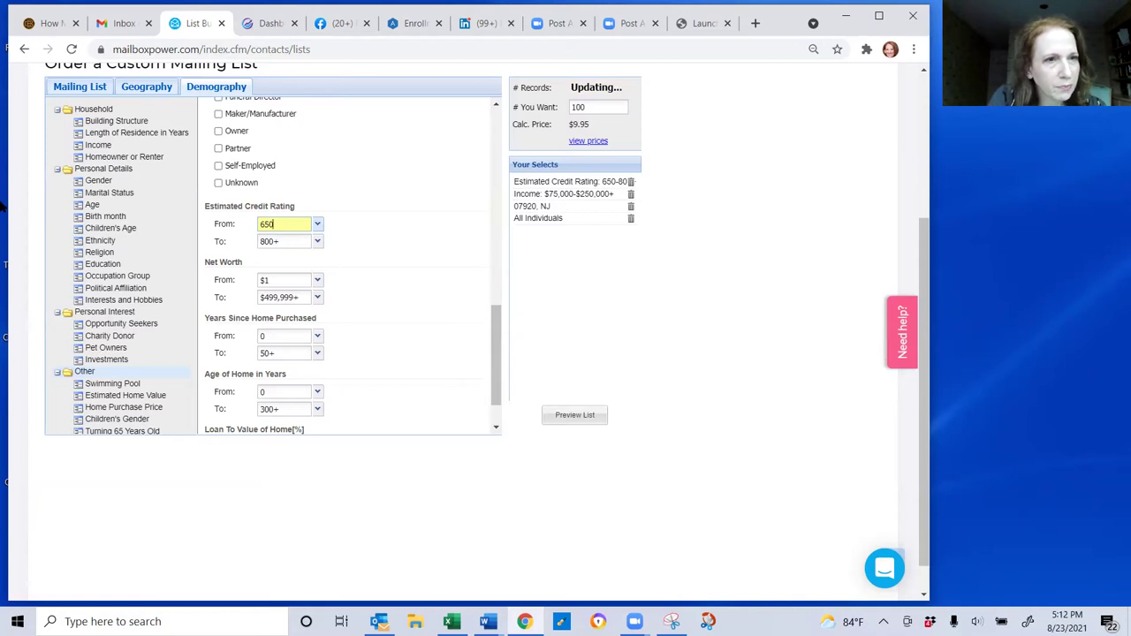
scroll(97, 173, "up", 2)
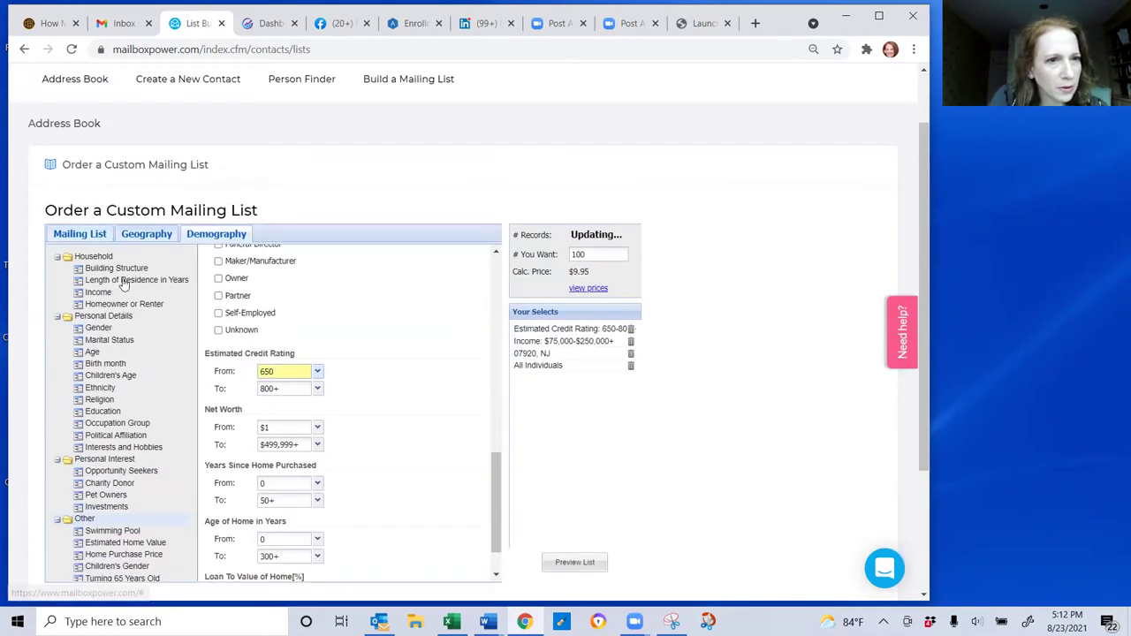
Limit the list to renters with a minimum length of residence of 2 years
left_click(117, 270)
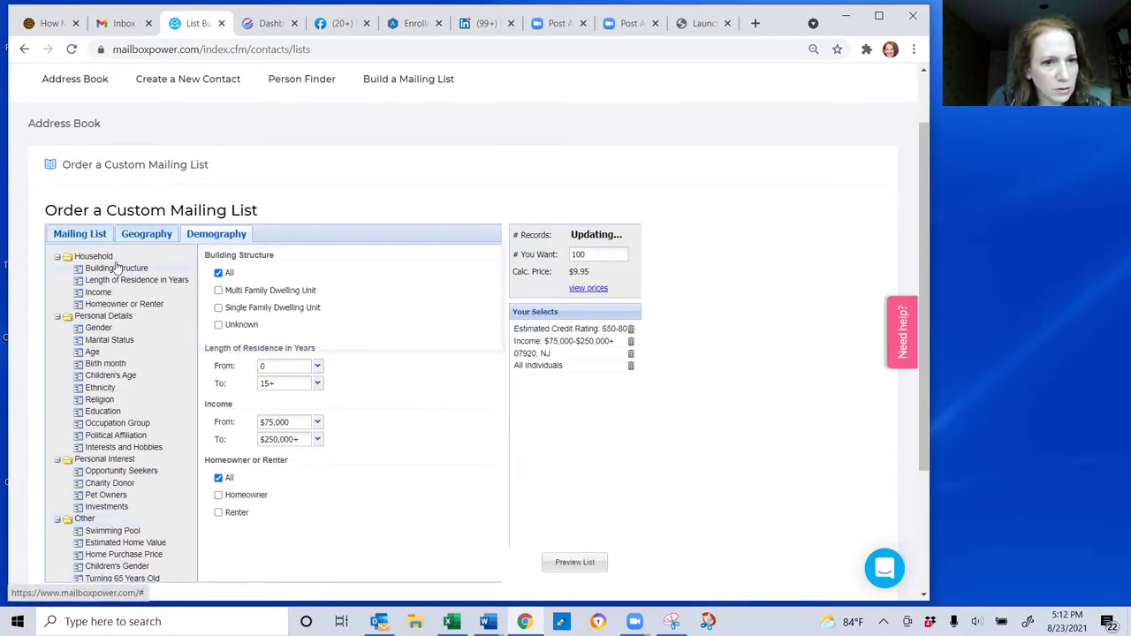
left_click(219, 515)
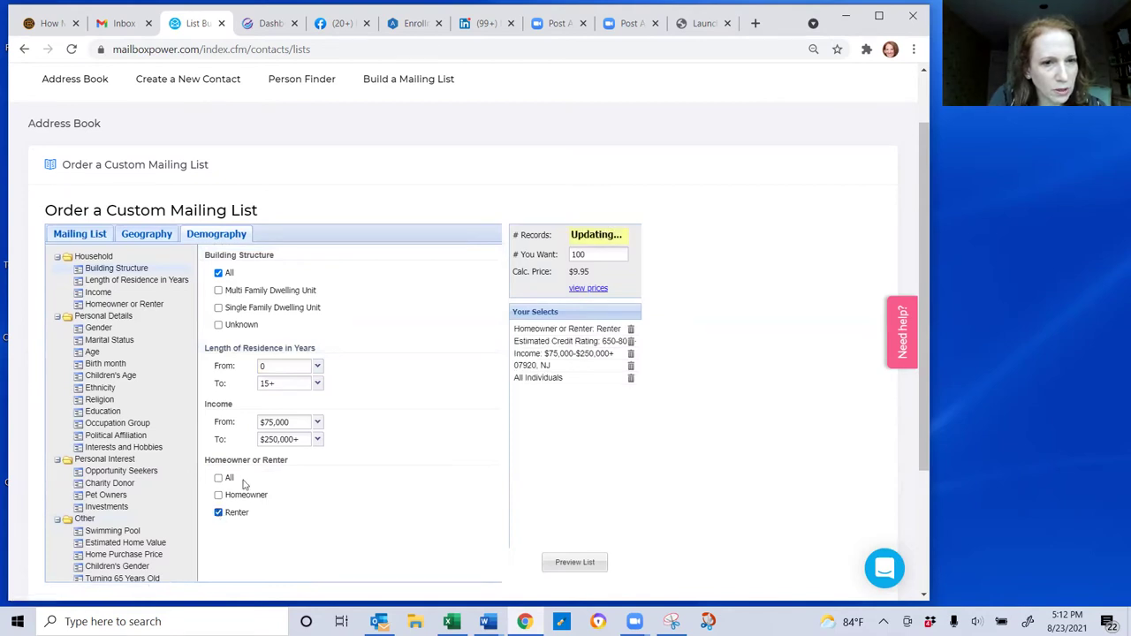
left_click(320, 374)
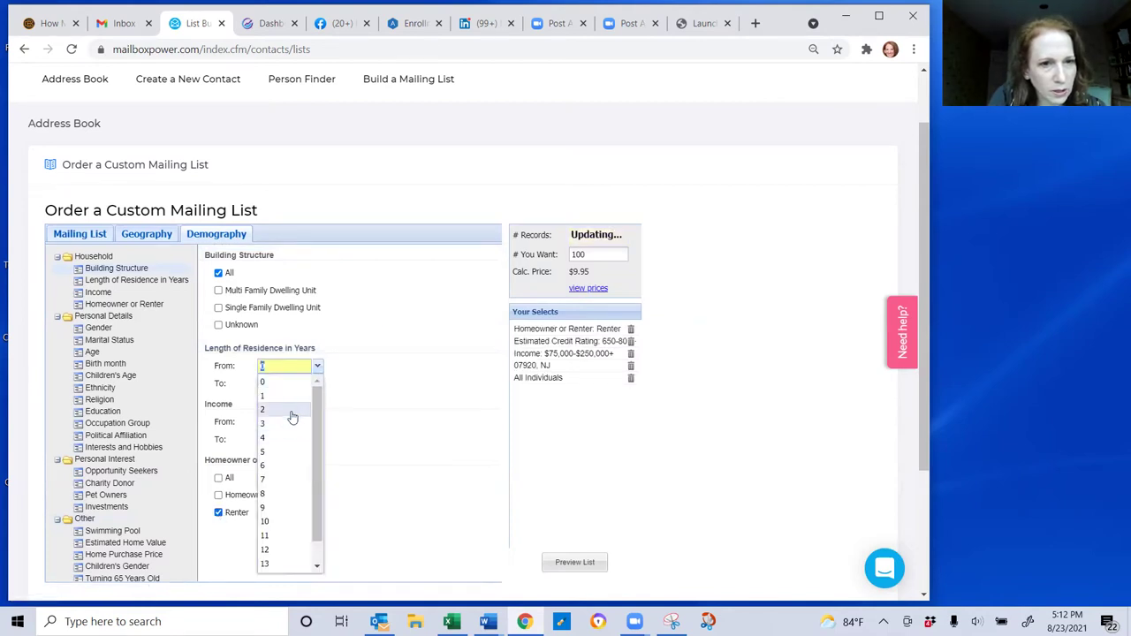
left_click(293, 403)
Set the maximum length of residence to 10 years
left_click(316, 383)
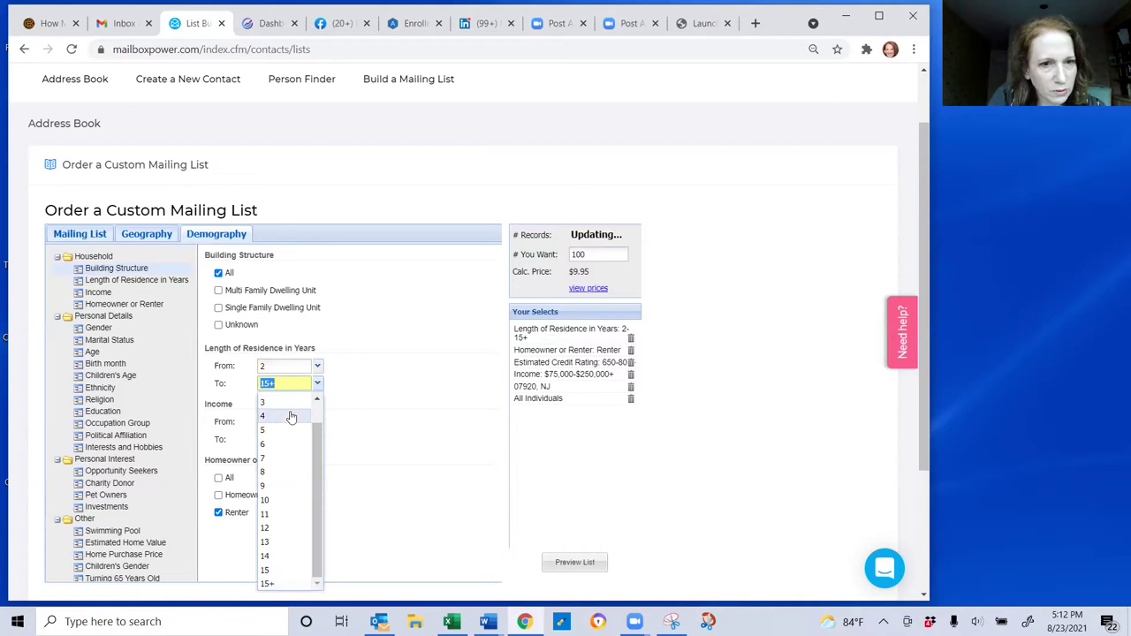
left_click(280, 433)
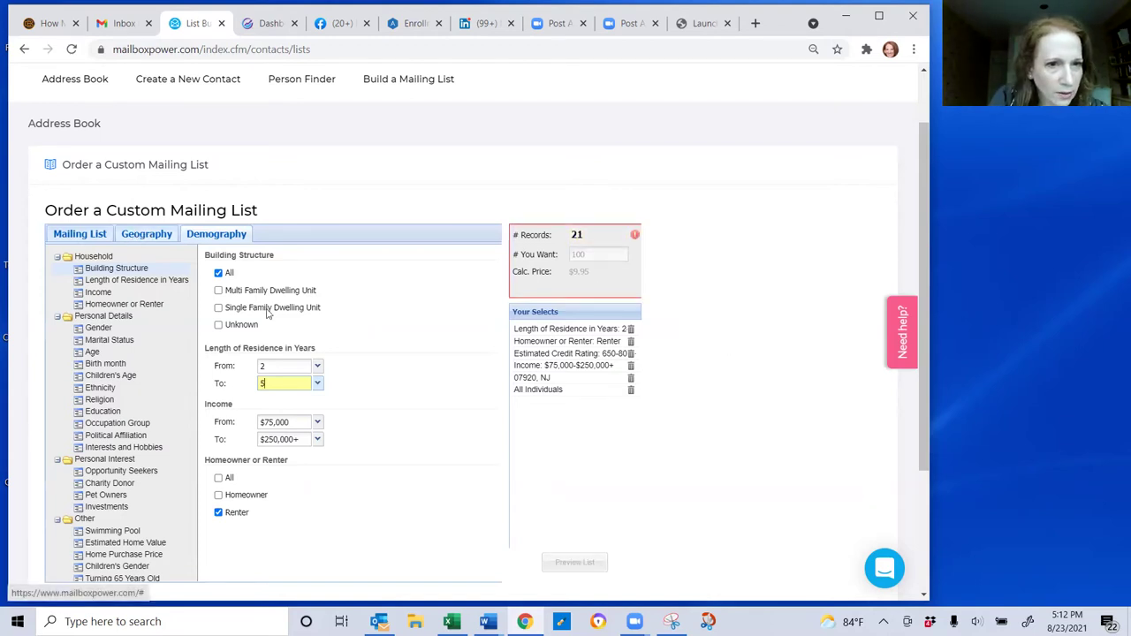
left_click(317, 384)
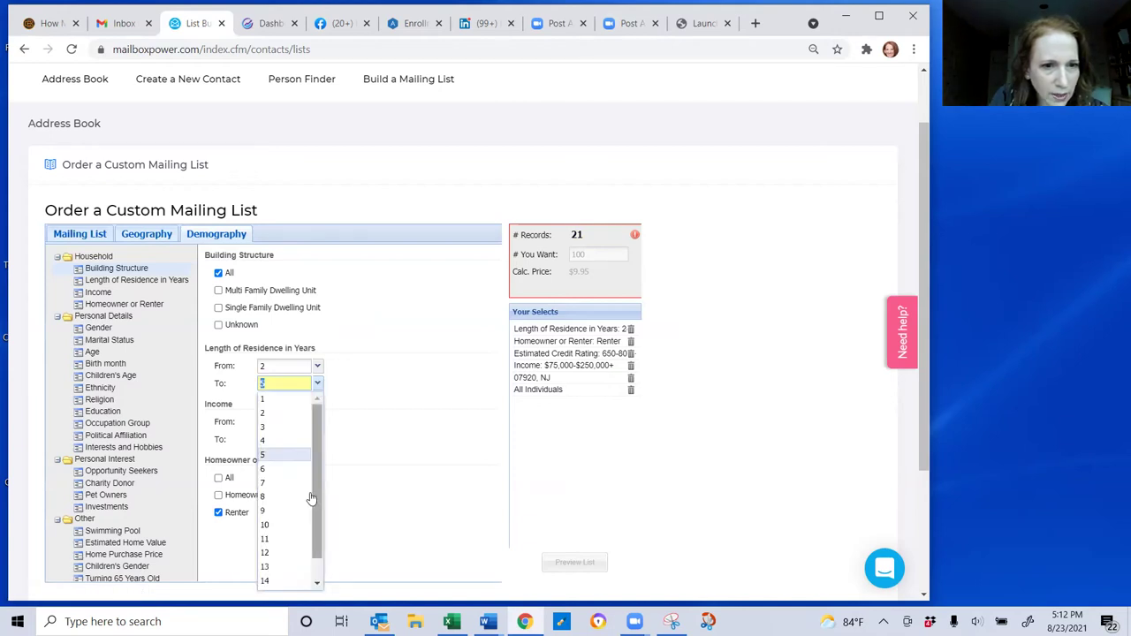
left_click(285, 510)
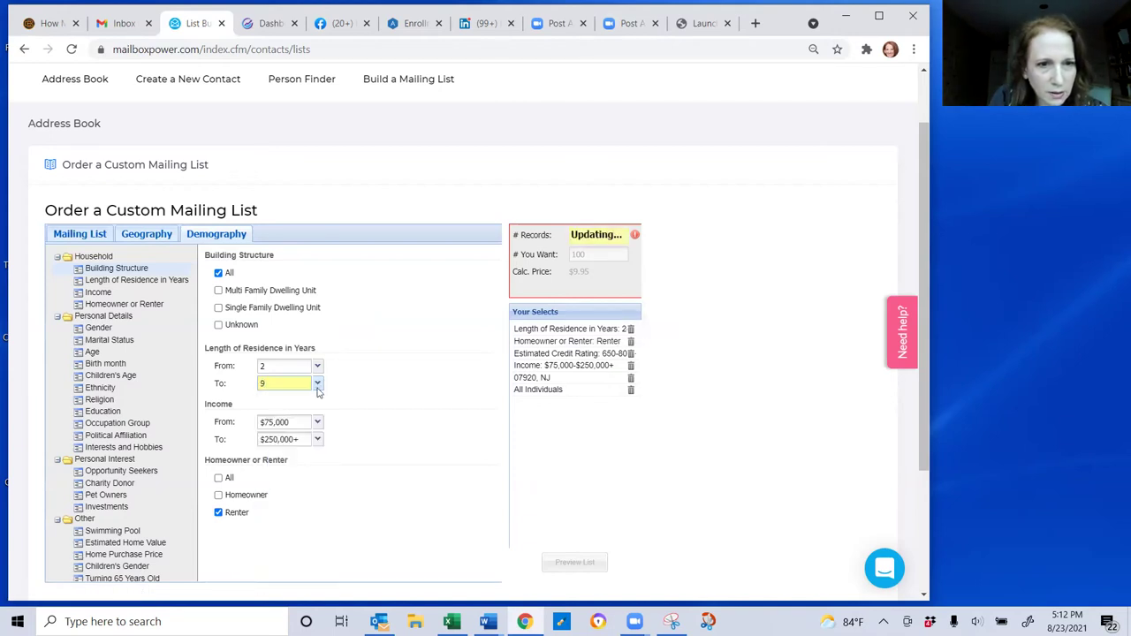
left_click(318, 384)
left_click(270, 529)
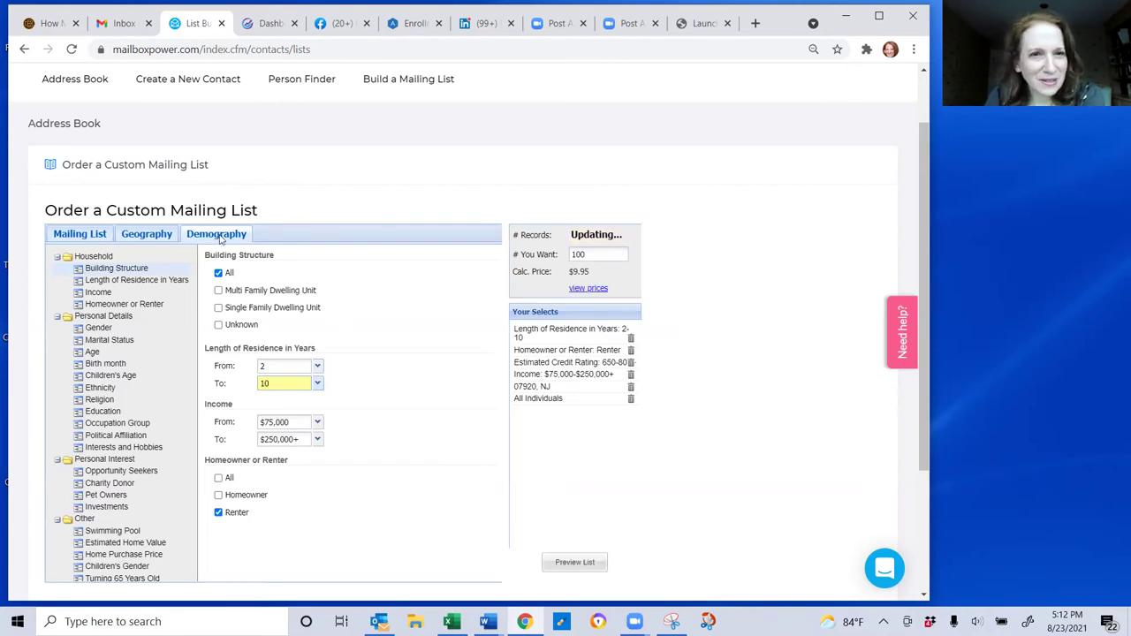
Add zip code 07921, NJ to the geography selection
left_click(151, 236)
left_click(256, 258)
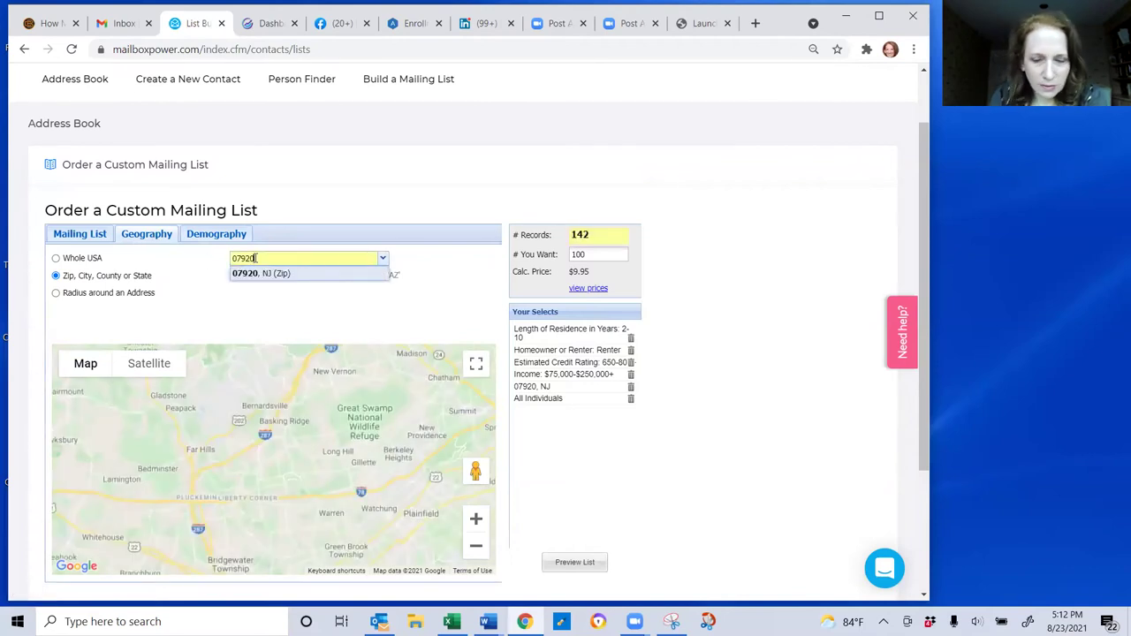
type("0792")
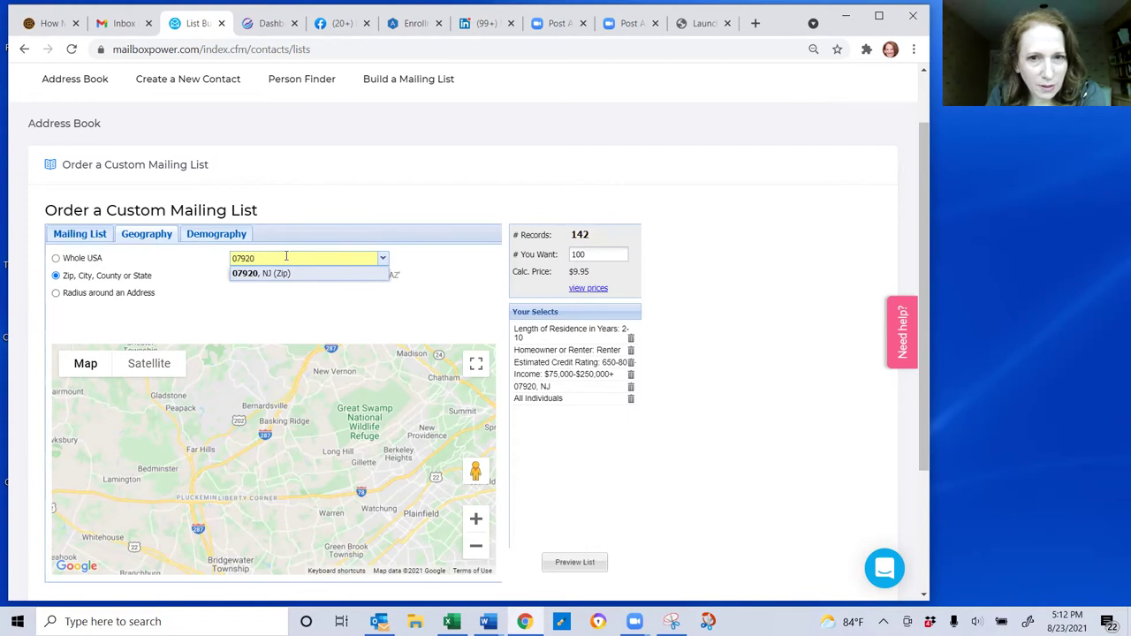
type("1")
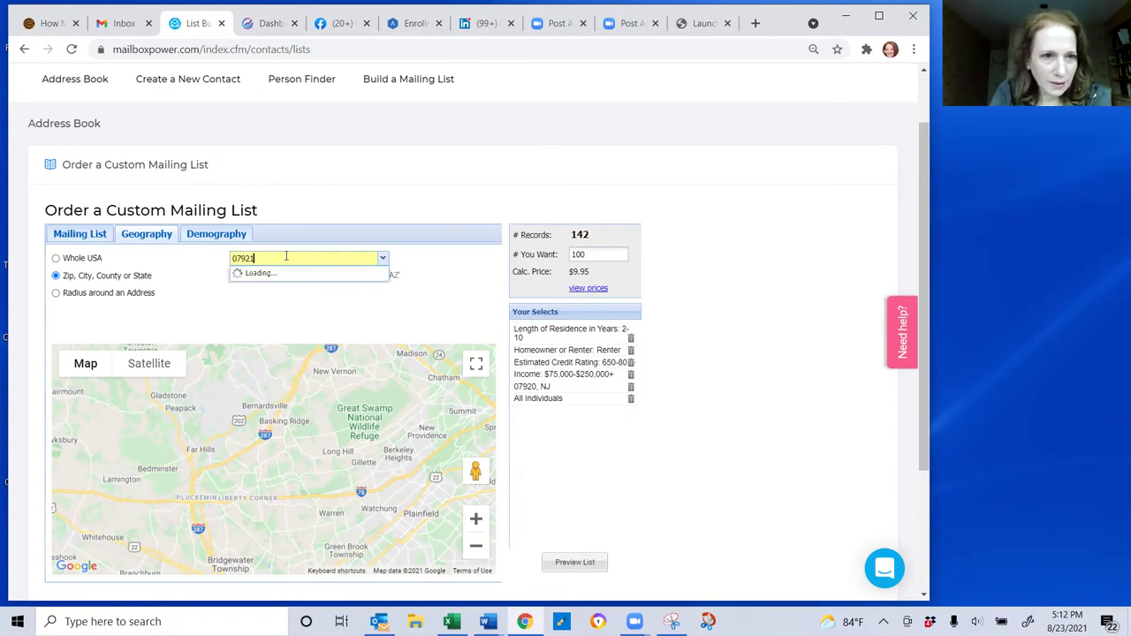
key("Return")
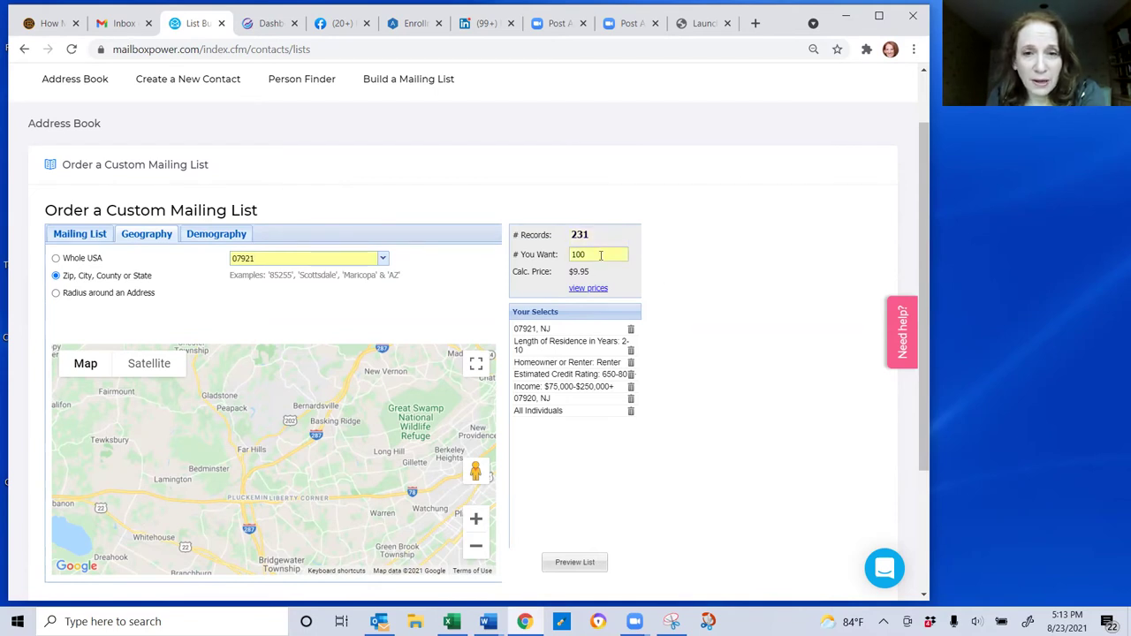
Request all 231 records, updating the price to $22.98
left_click_drag(605, 253, 536, 258)
key("BackSpace")
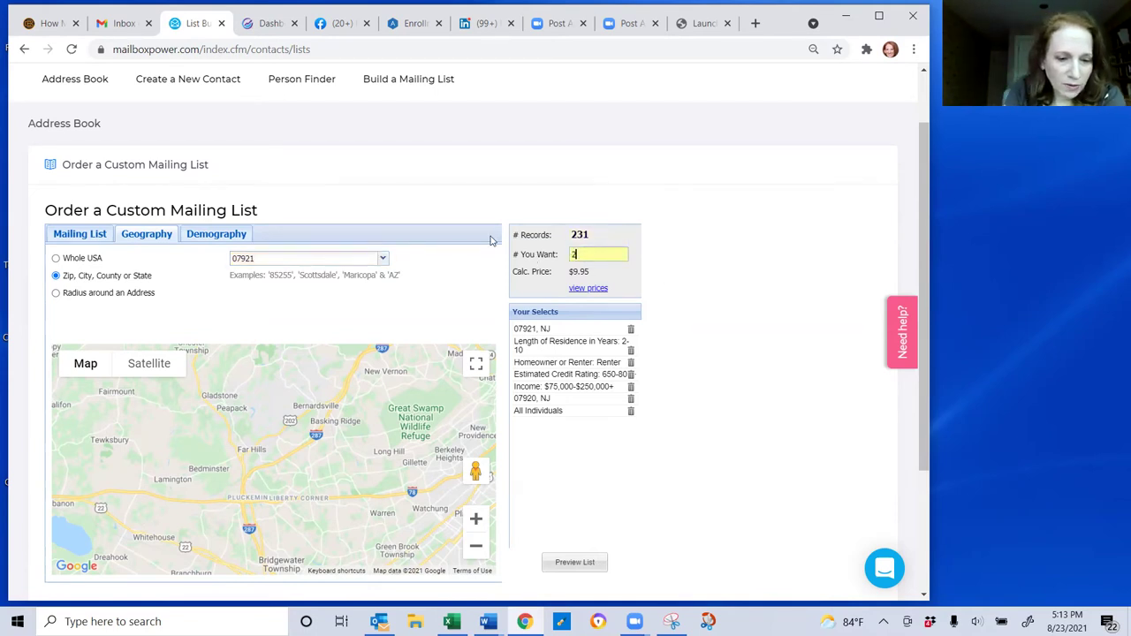
type("231")
left_click(491, 239)
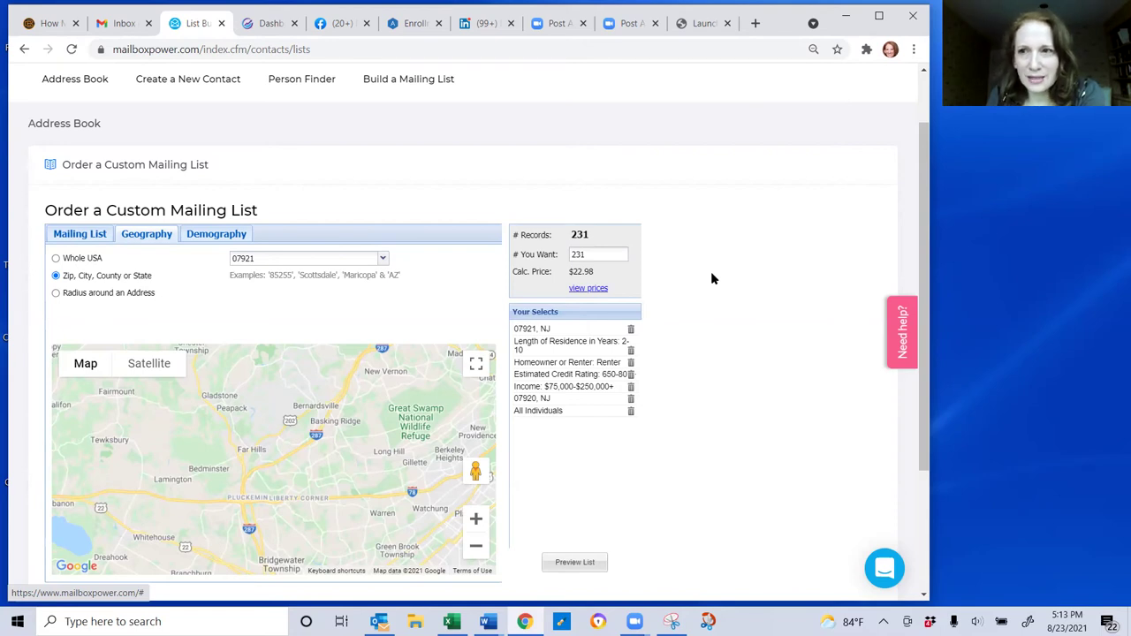
Review the renter, 2–10 years' residence and $75,000+ income filters on the Demography criteria
scroll(718, 309, "down", 2)
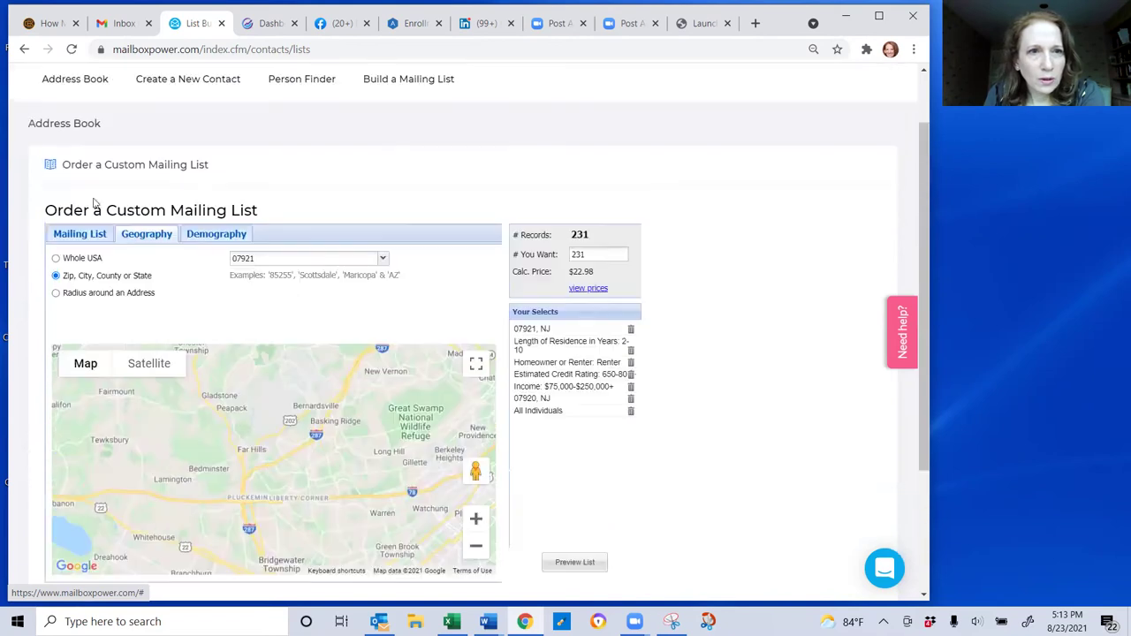
left_click(217, 233)
scroll(819, 410, "down", 1)
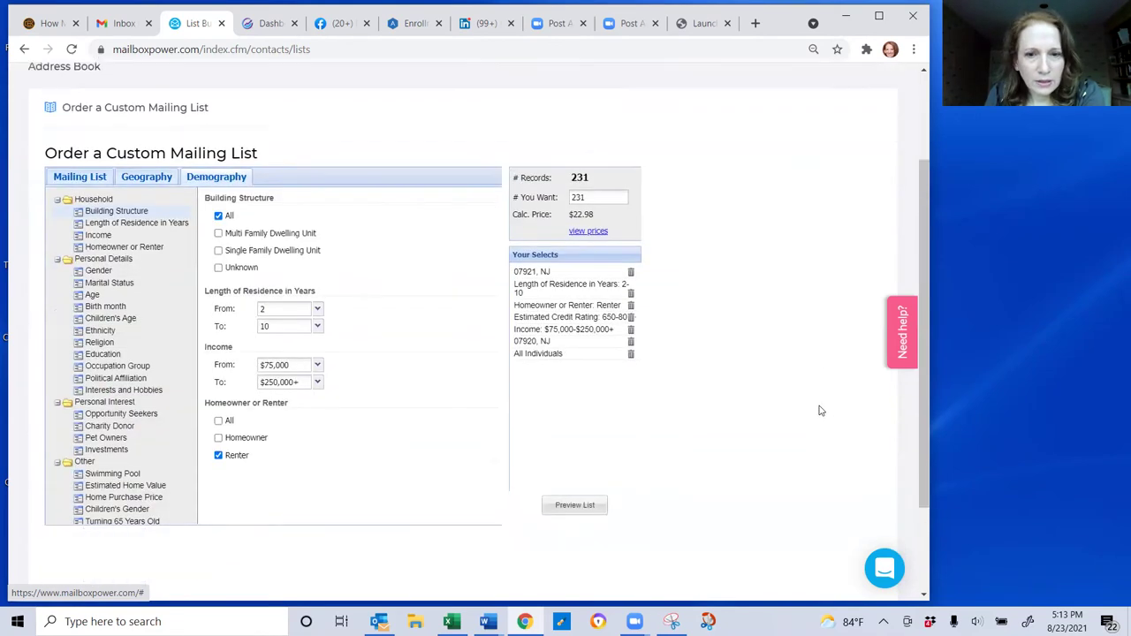
scroll(819, 410, "down", 1)
scroll(819, 410, "up", 3)
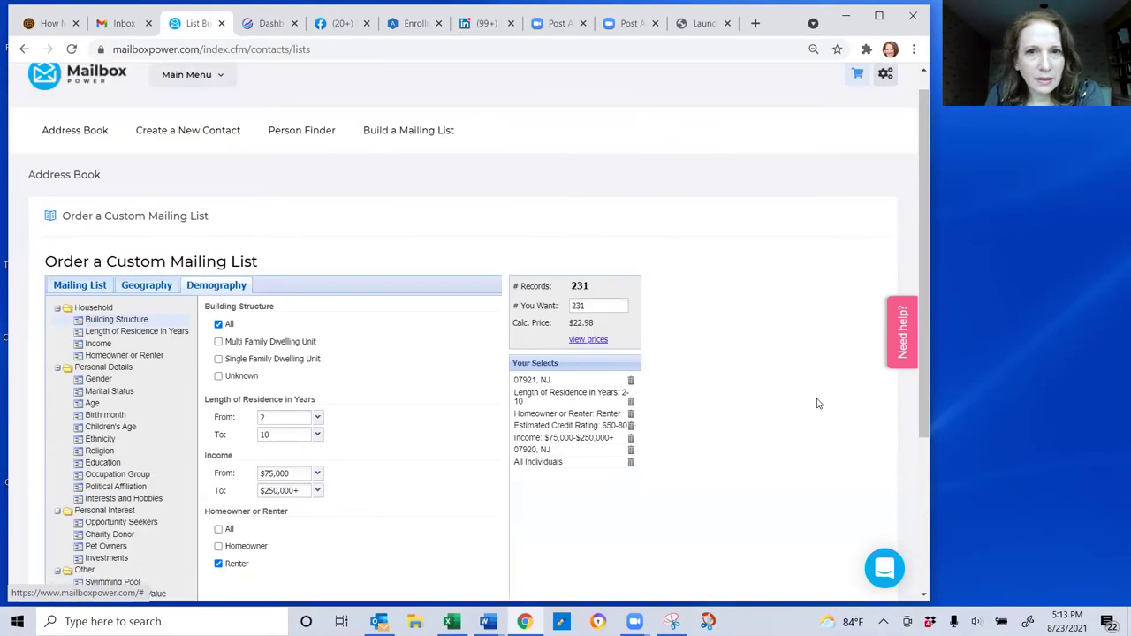